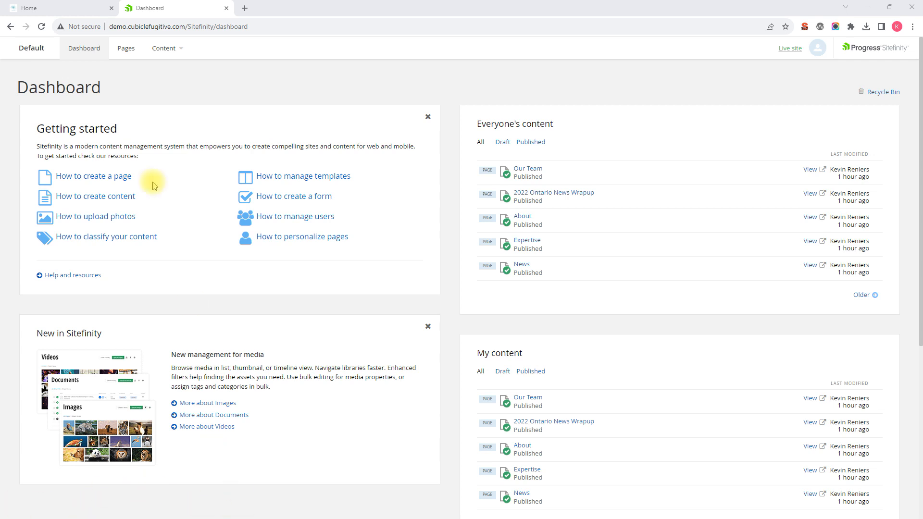
Step: Open the Images section of the site's content
left_click(169, 54)
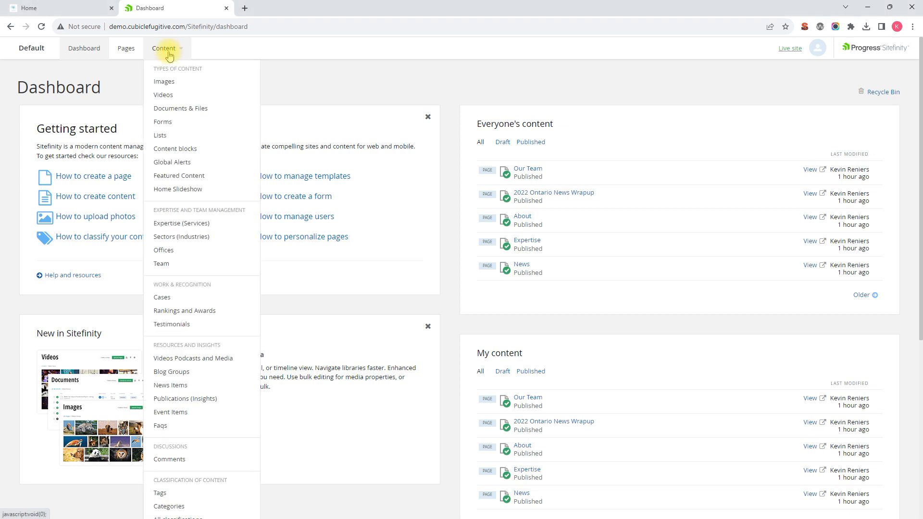
left_click(169, 85)
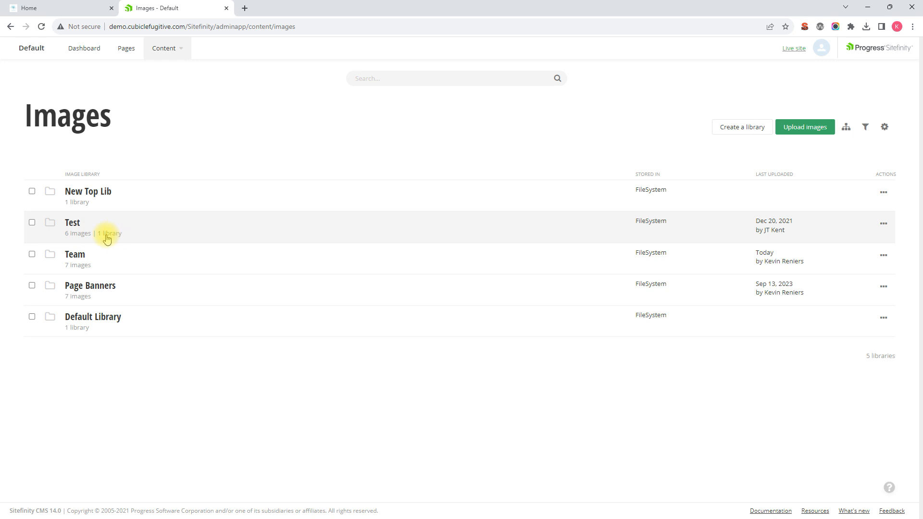
Step: Look through the images in the Banners library inside the Test library, and return to all image libraries
left_click(74, 223)
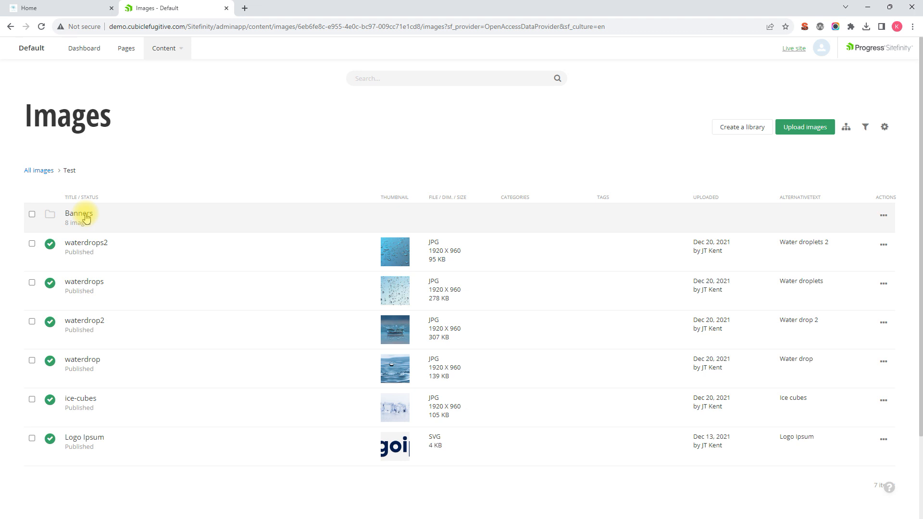
left_click(86, 217)
scroll(171, 214, "down", 3)
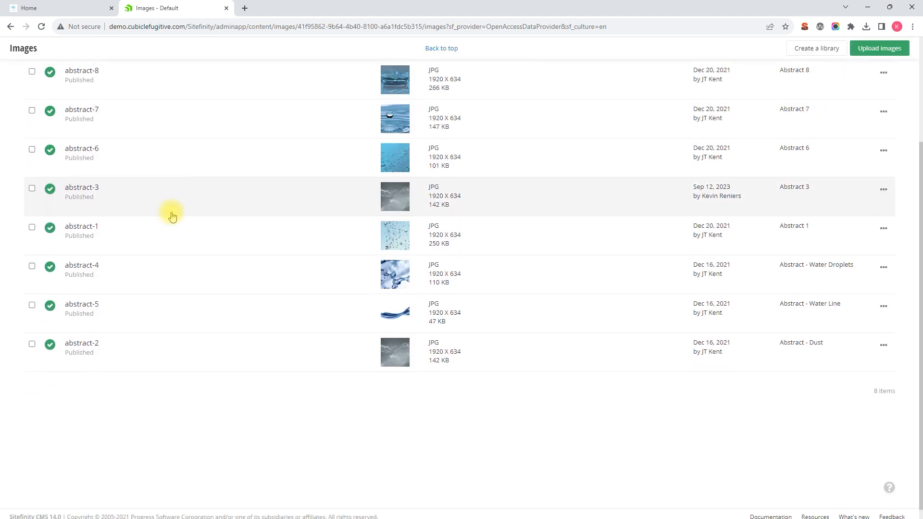
scroll(168, 255, "up", 3)
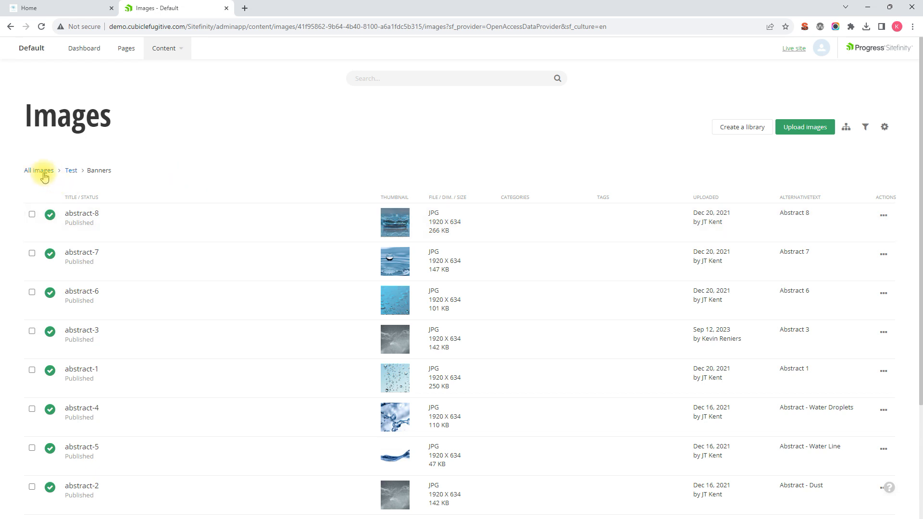
left_click(30, 177)
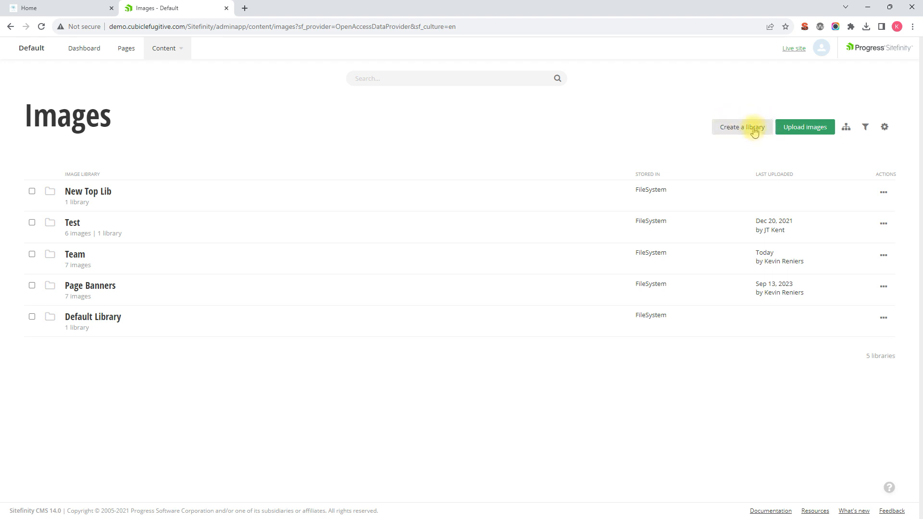
Step: Create an image library named "New Demo Library" on the top level, keeping the default FileSystem storage provider
left_click(738, 133)
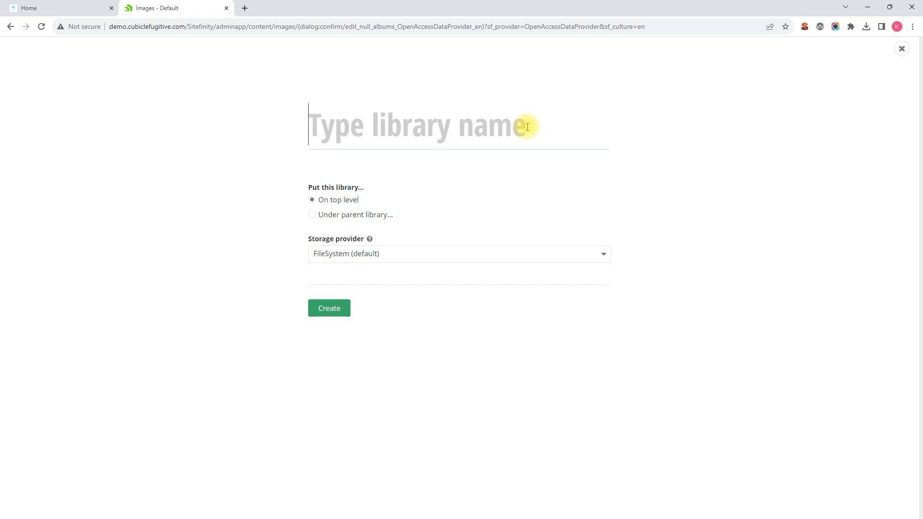
type("New De")
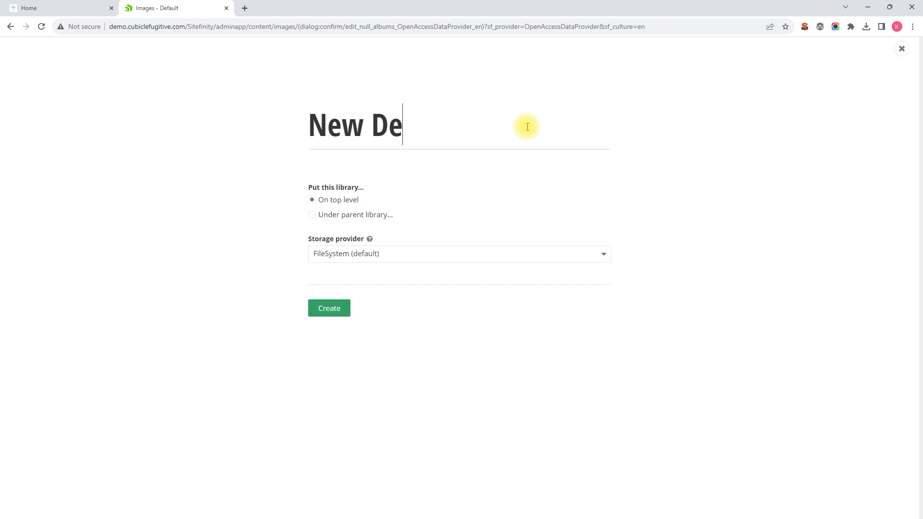
type("mo Library")
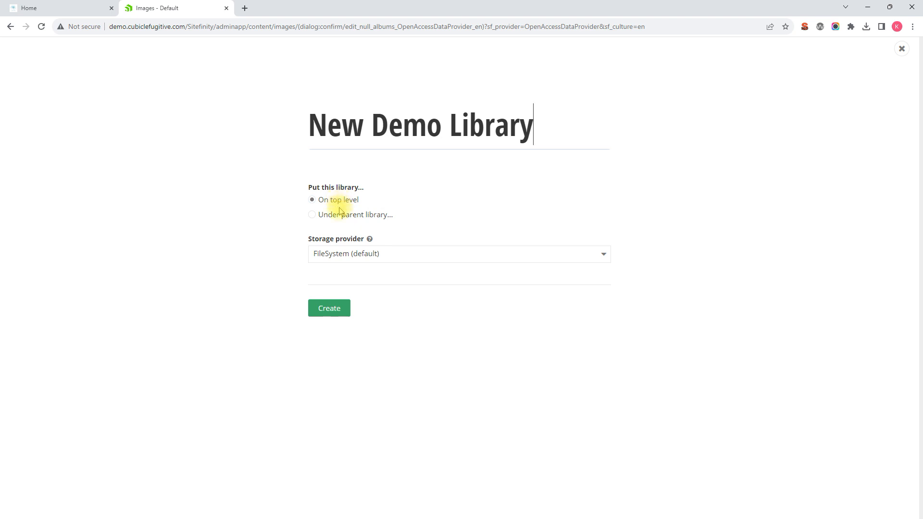
left_click(319, 218)
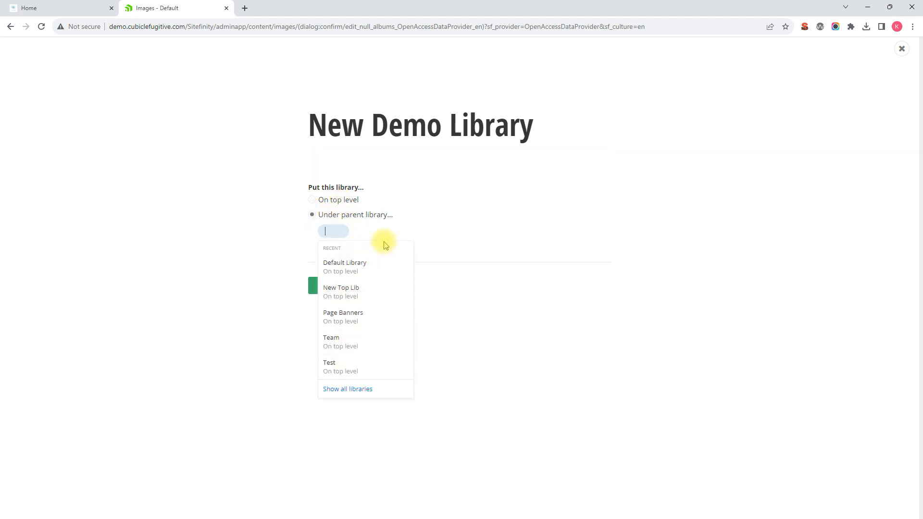
left_click(323, 204)
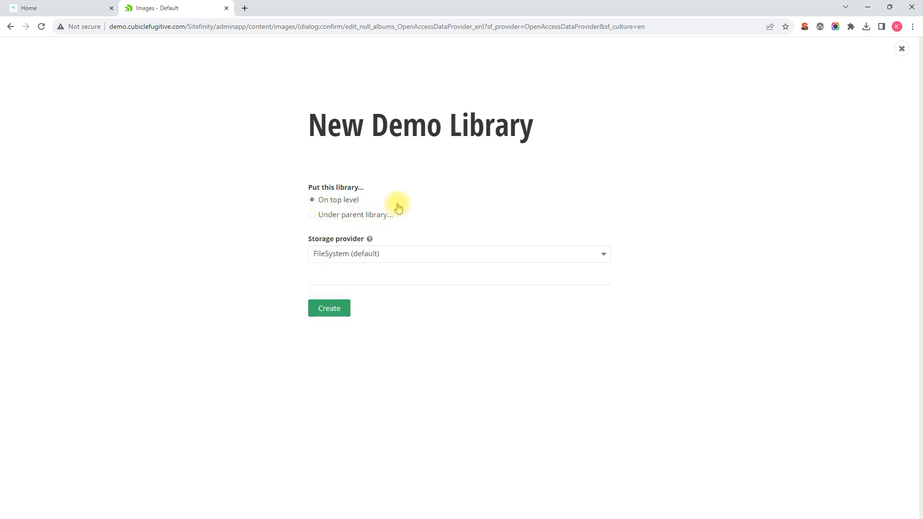
left_click(333, 311)
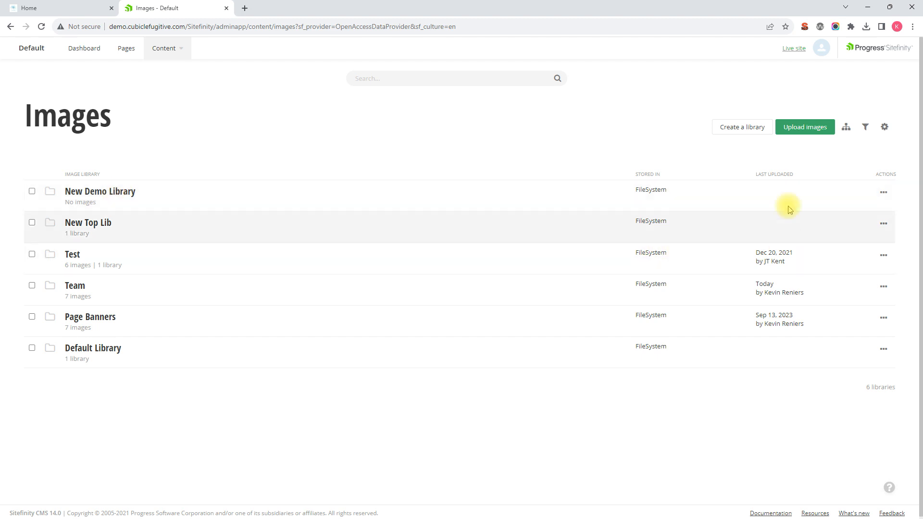
Step: Create an image library named "Demo Child Library" under the parent library New Demo Library
left_click(742, 128)
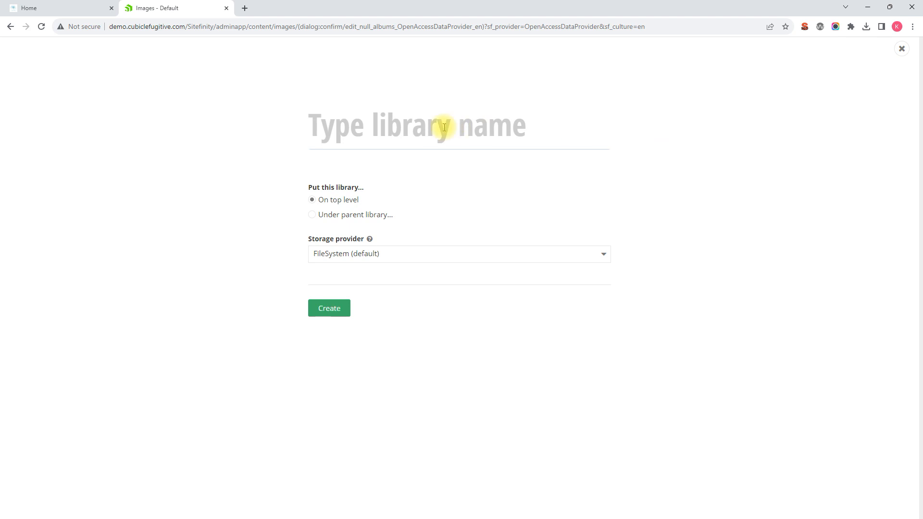
type("Demo")
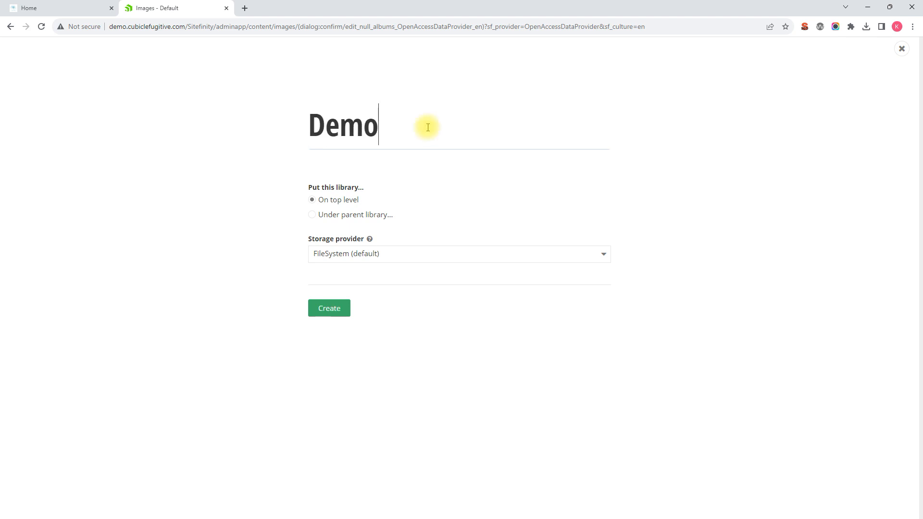
type(" Child Li")
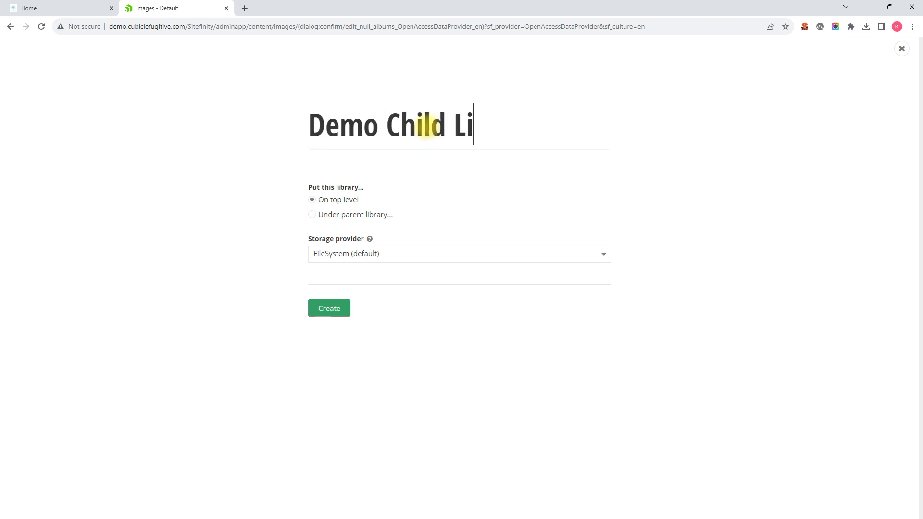
type("brary")
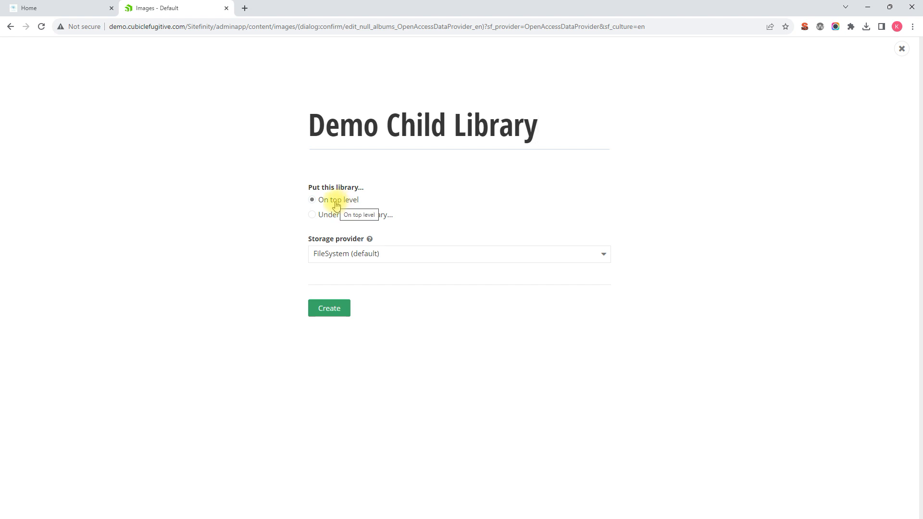
left_click(314, 215)
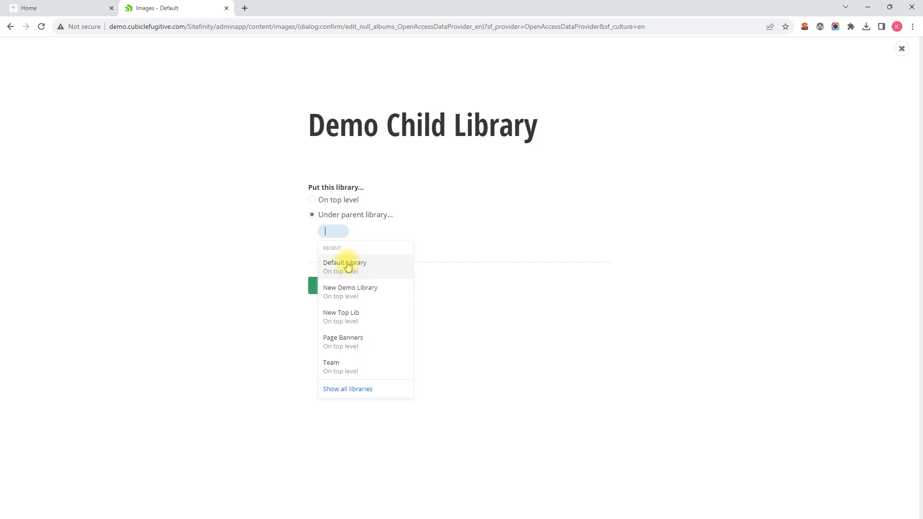
left_click(364, 290)
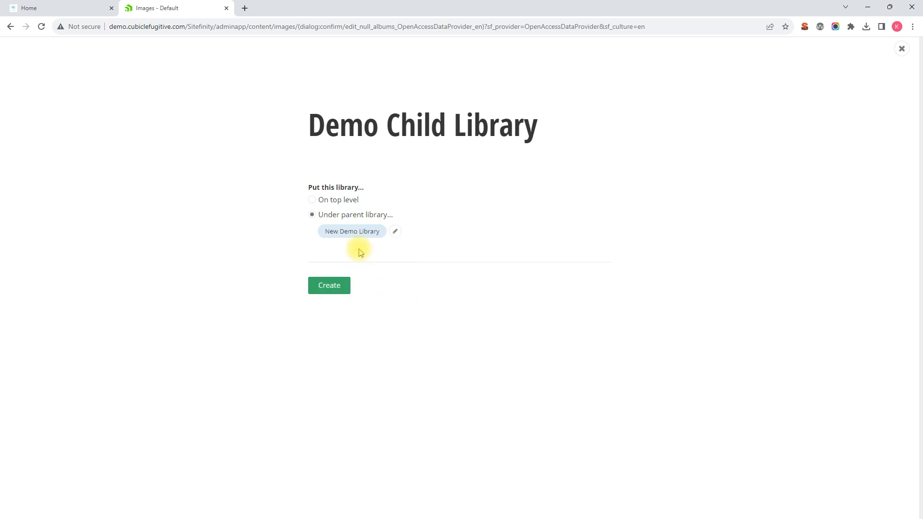
left_click(396, 233)
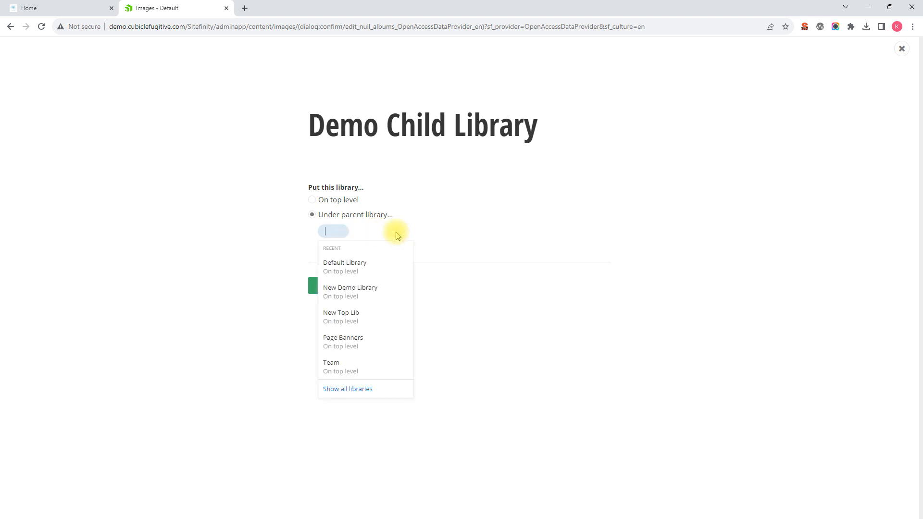
left_click(355, 290)
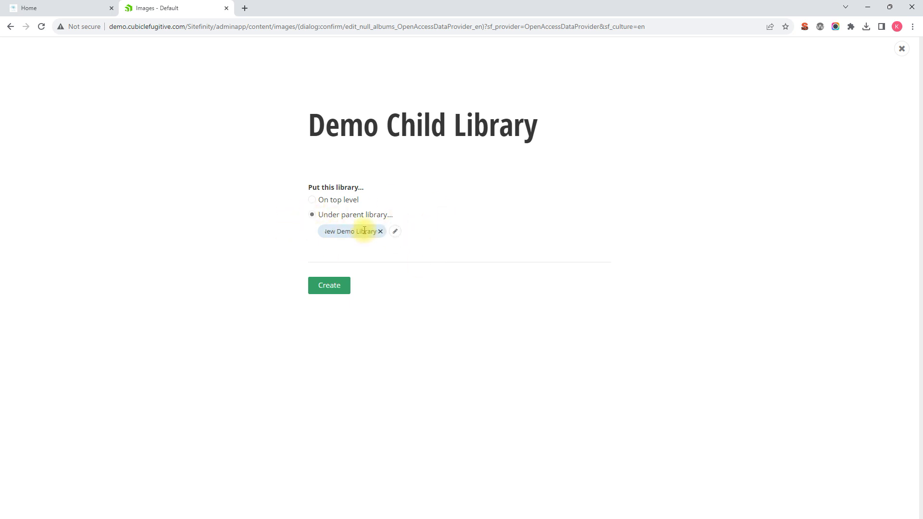
left_click(335, 290)
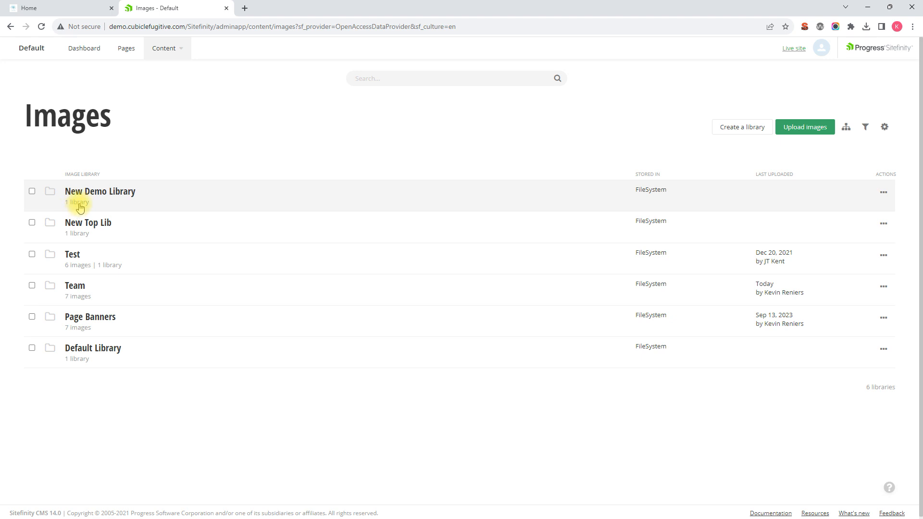
Step: Open the Demo Child Library inside New Demo Library
left_click(114, 191)
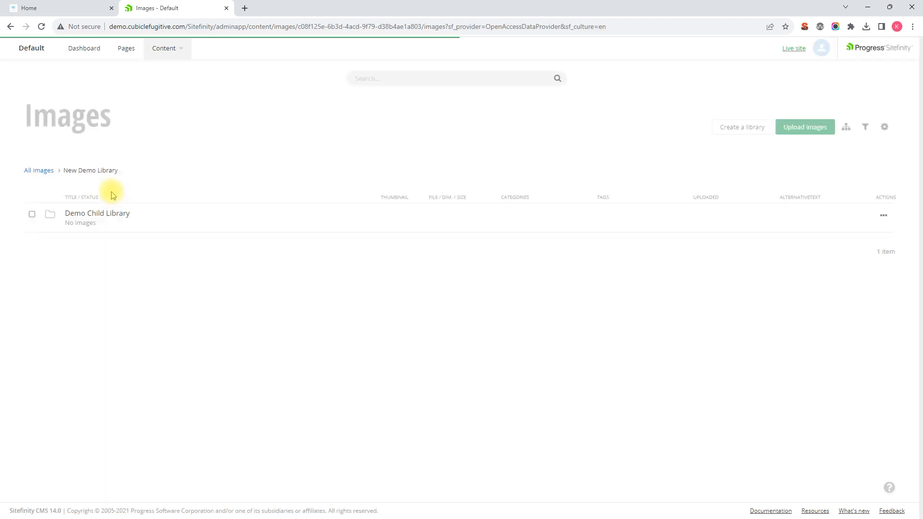
left_click(103, 219)
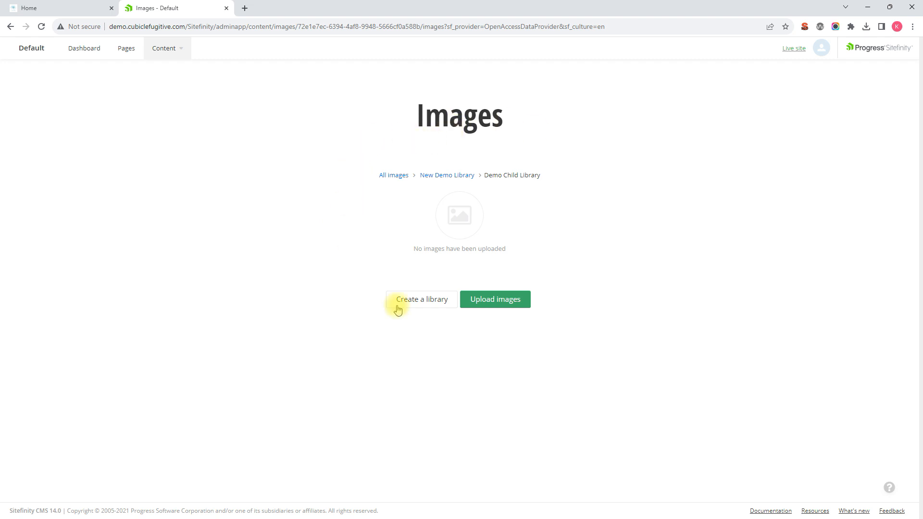
left_click(10, 27)
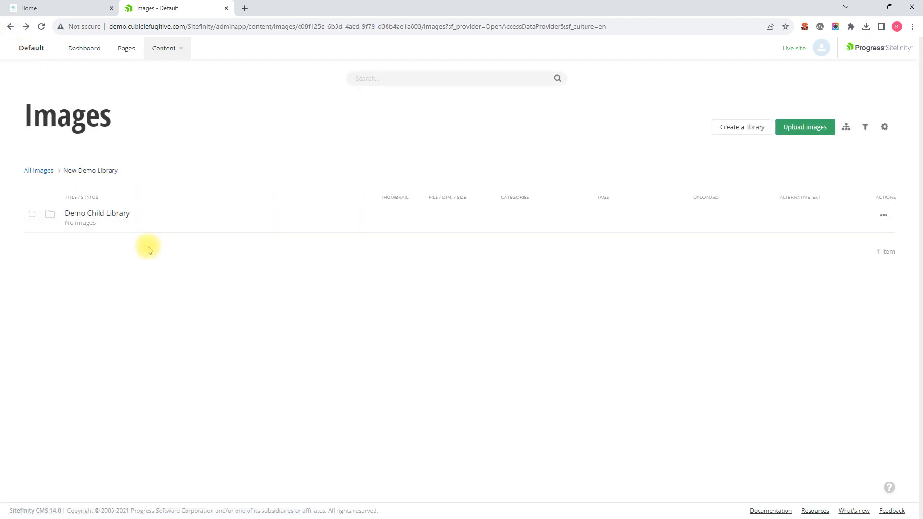
left_click(115, 219)
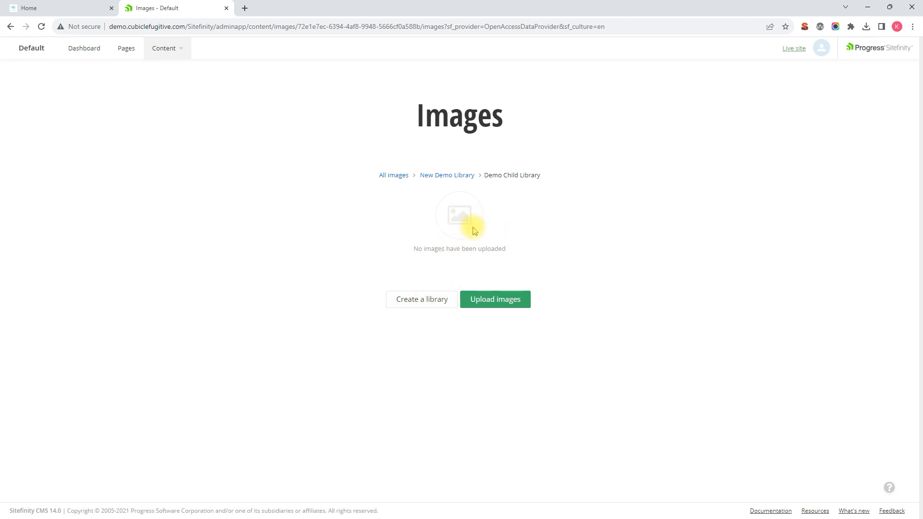
Step: Add all five bird photos from the computer's _Assets > Stock Photos > For Web folder to a new image upload in Demo Child Library
left_click(504, 301)
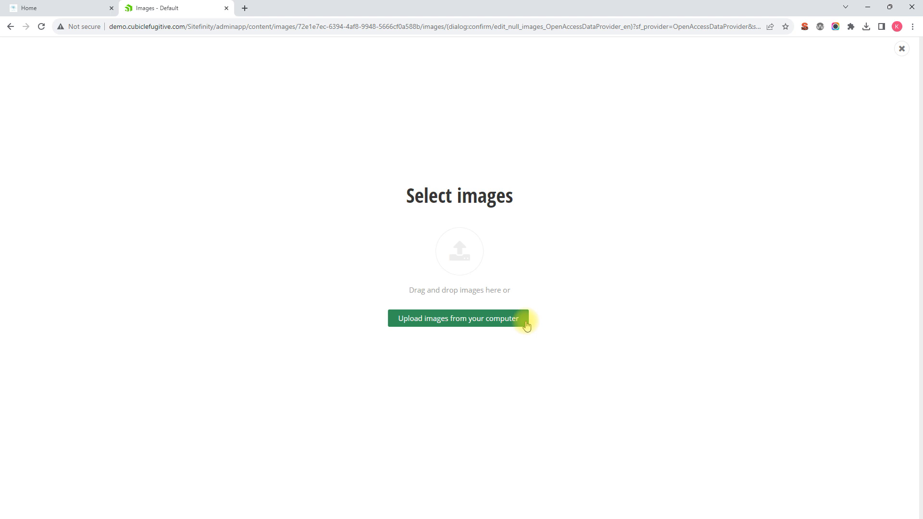
left_click(451, 322)
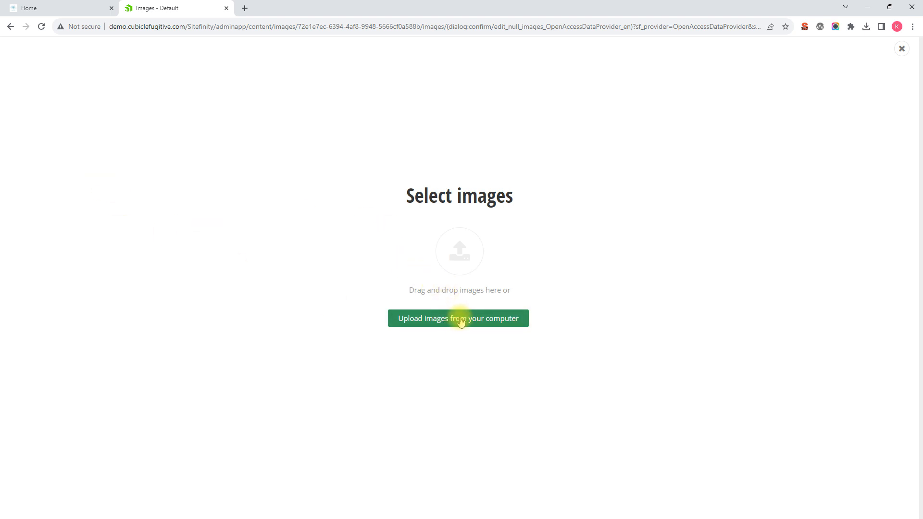
left_click(458, 319)
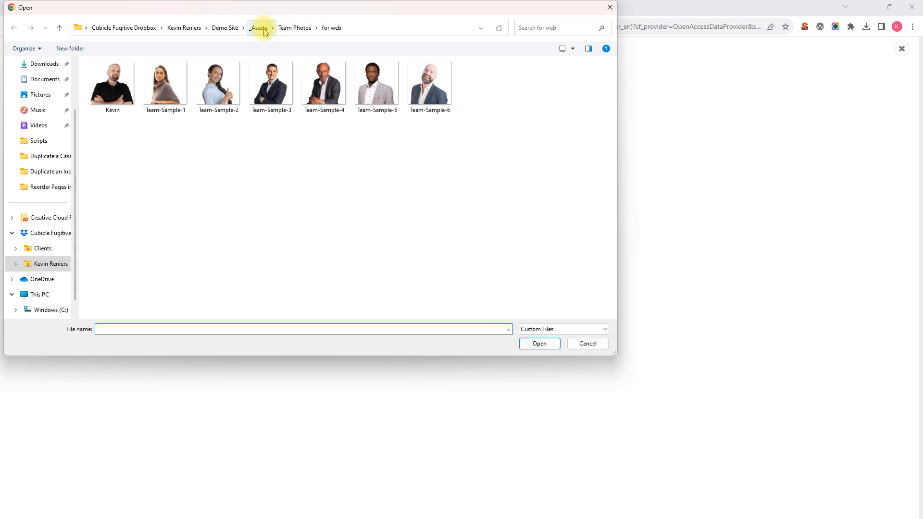
left_click(299, 27)
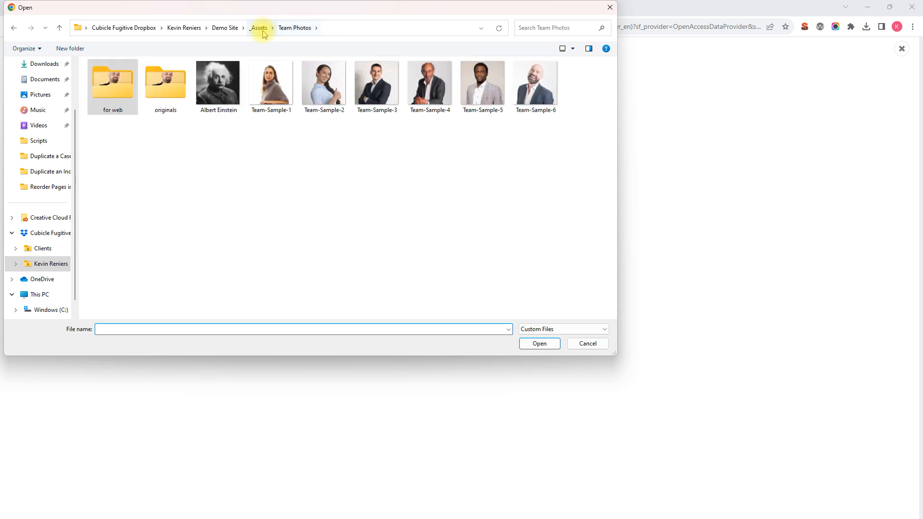
left_click(262, 30)
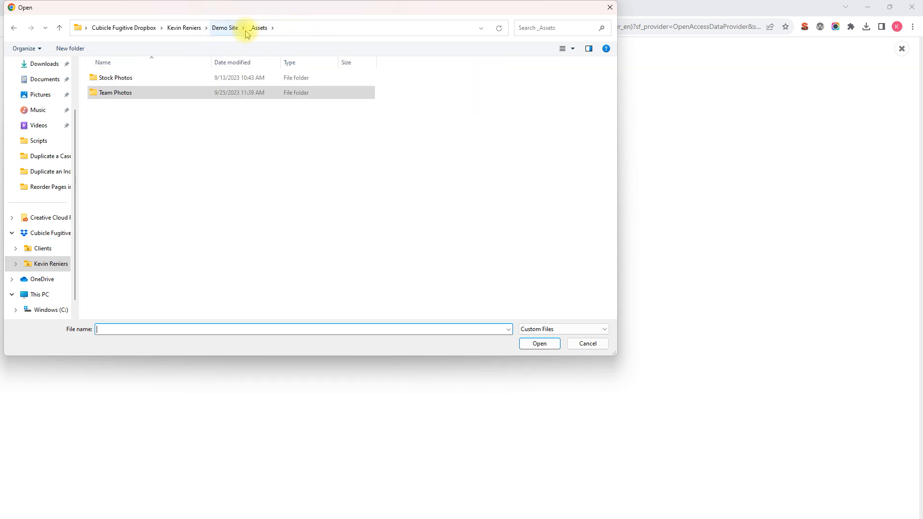
left_click_drag(286, 11, 407, 94)
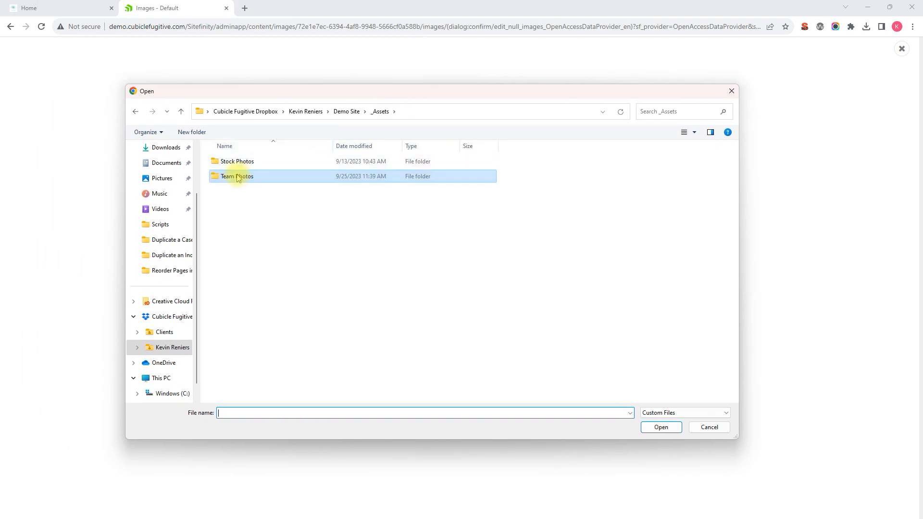
double_click(245, 162)
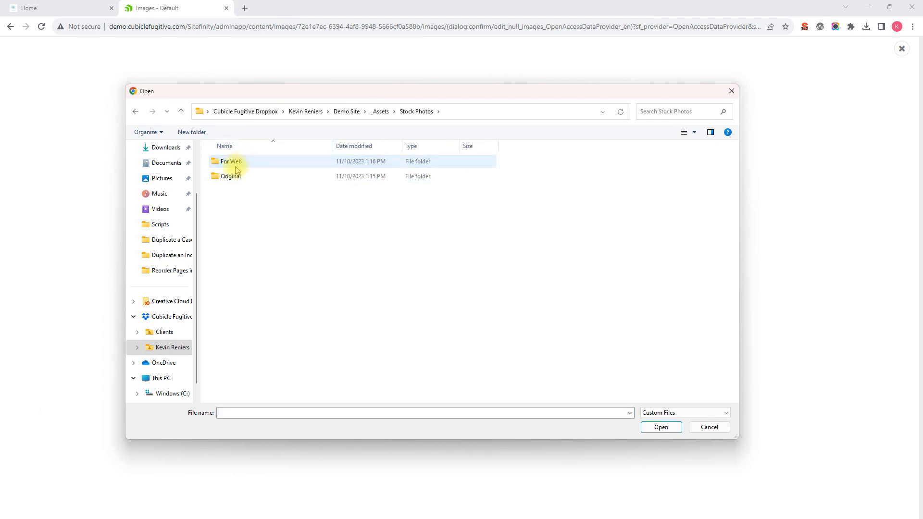
double_click(235, 162)
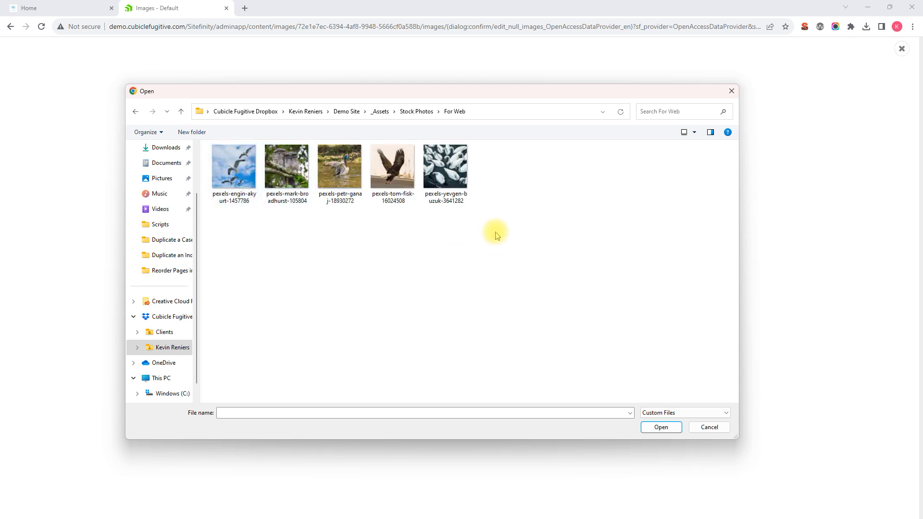
left_click_drag(514, 281, 216, 156)
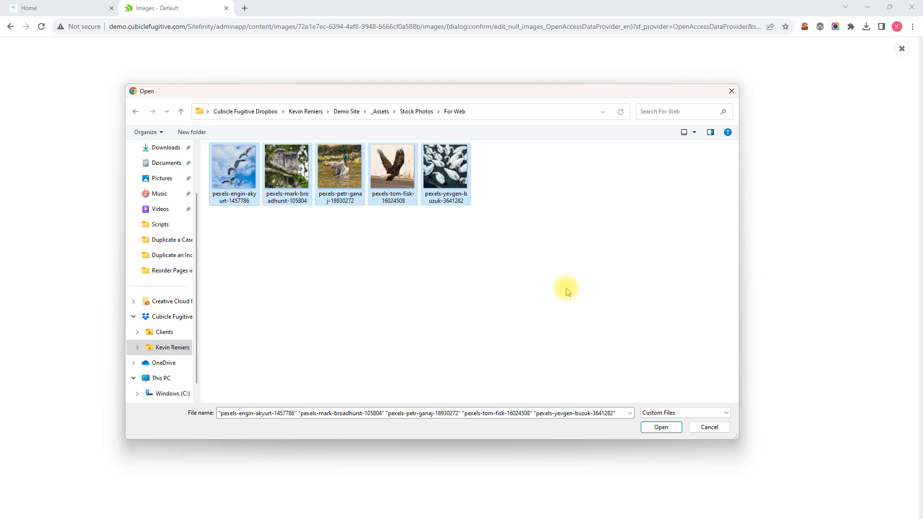
left_click(662, 427)
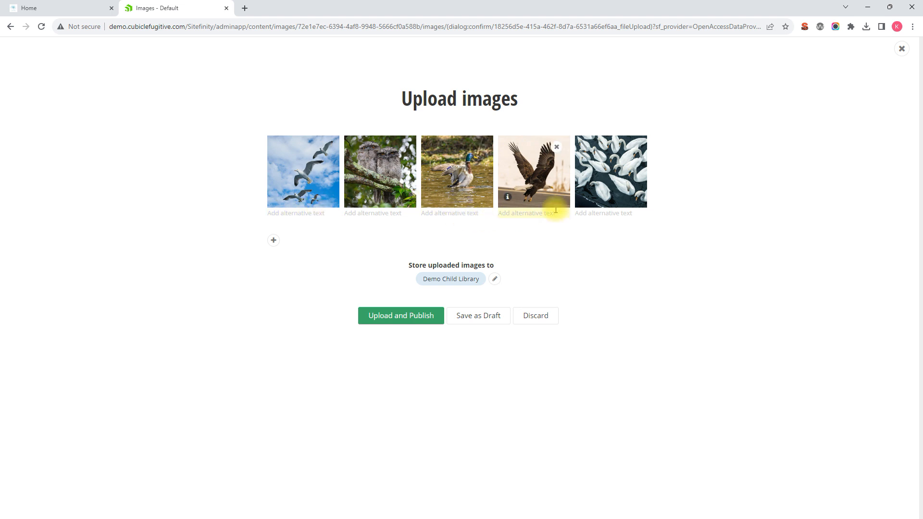
Step: Give the five bird images, in order, the alternative texts Seagulls, Owls, Duck, Bald Eagle and Swans
left_click(295, 212)
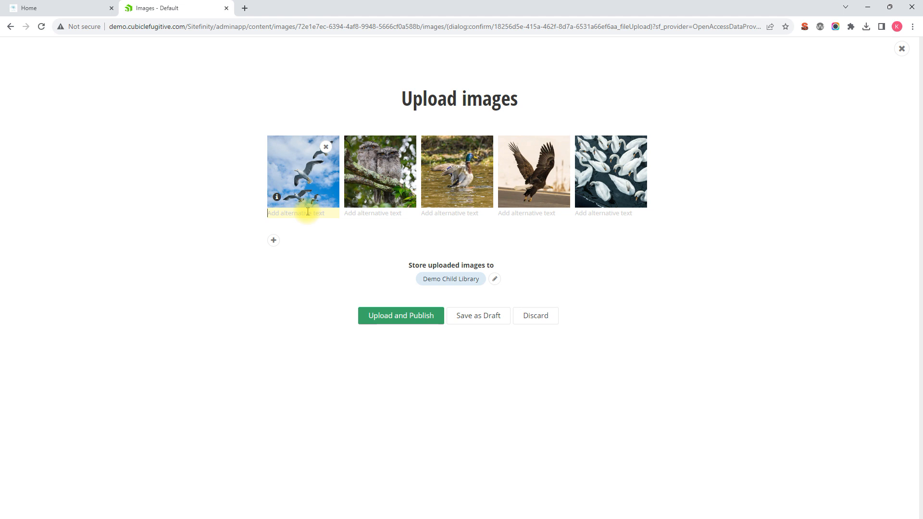
type("S")
left_click(390, 215)
type("Owls")
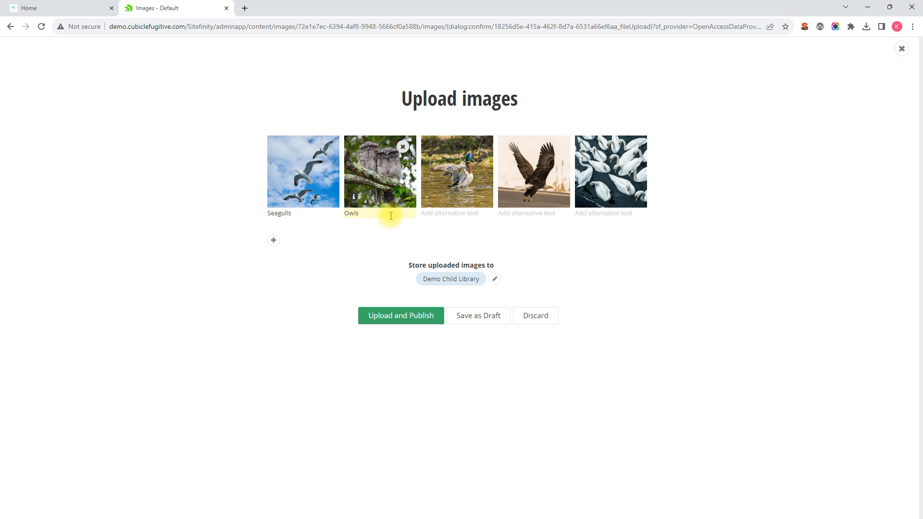
left_click(441, 212)
type("Duck")
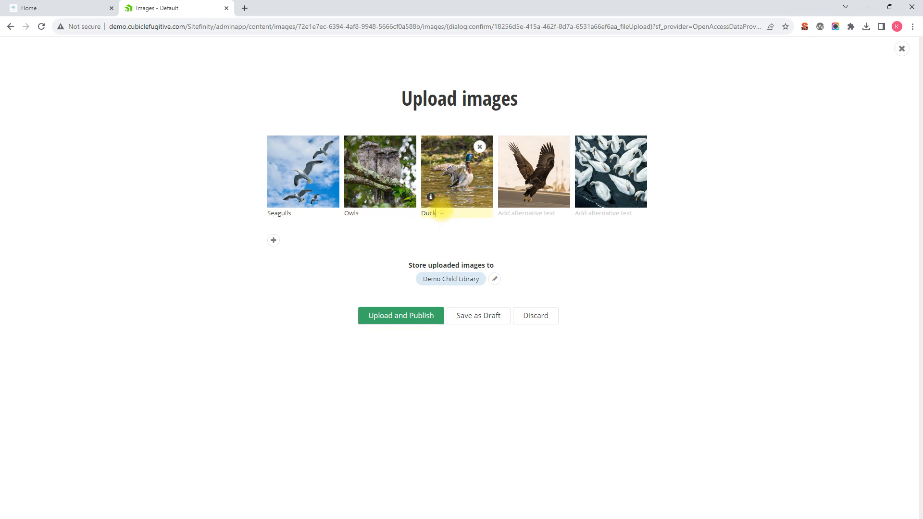
left_click(517, 213)
type("Bald Eagle")
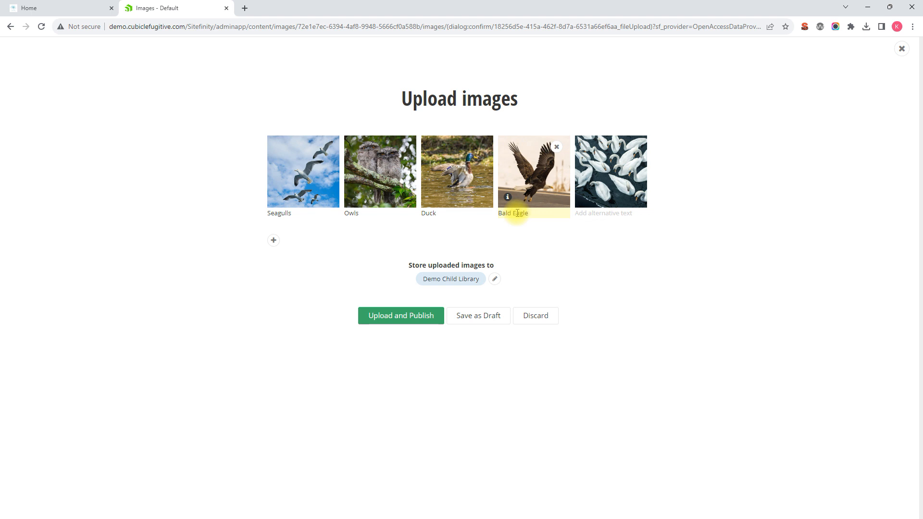
left_click(614, 212)
type("W")
key("BackSpace")
type("Swans")
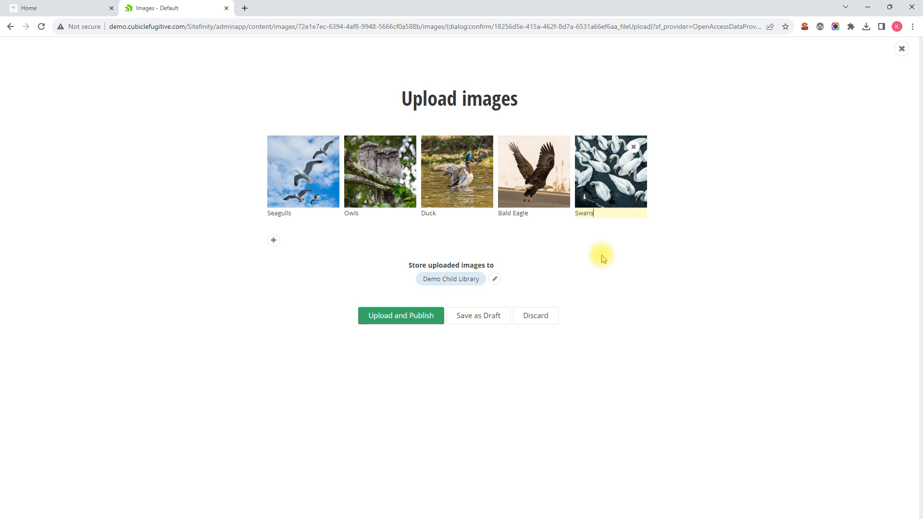
left_click(530, 251)
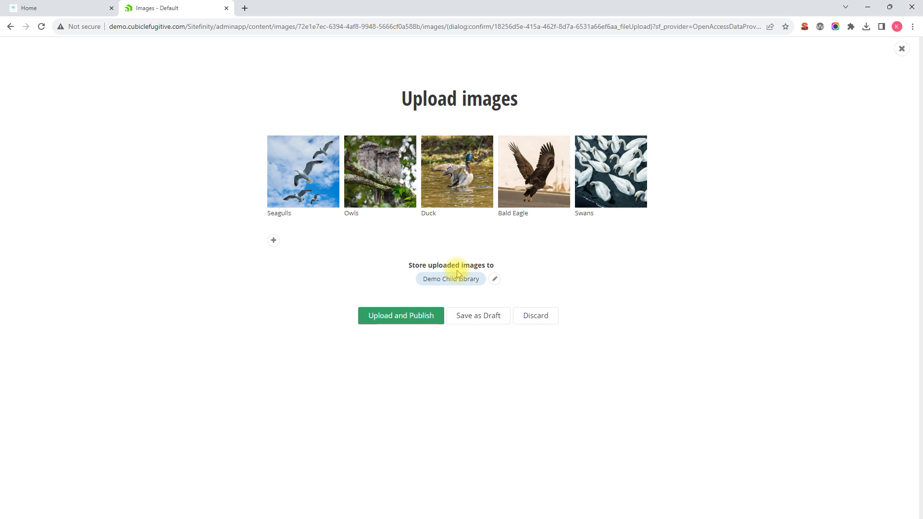
Step: Choose Demo Child Library under New Demo Library from the full library list as the storage location, and upload and publish the images
left_click(497, 282)
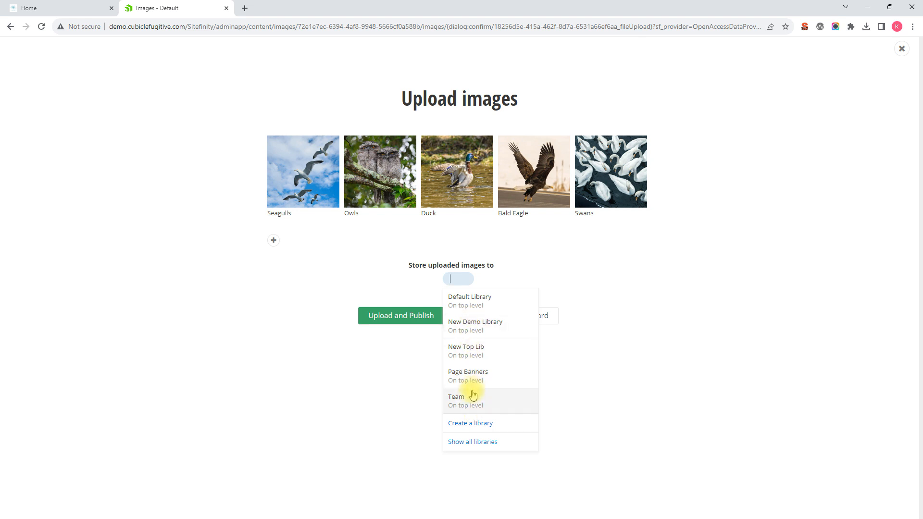
left_click(468, 445)
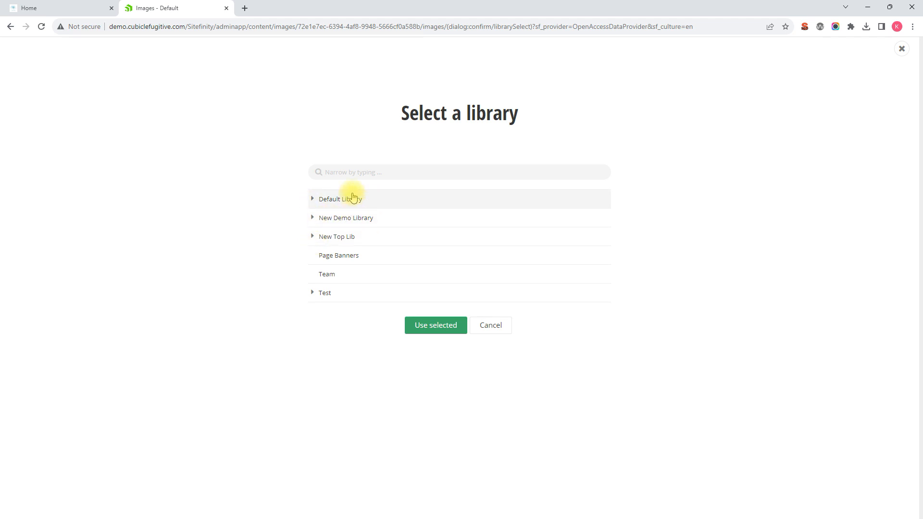
left_click(312, 218)
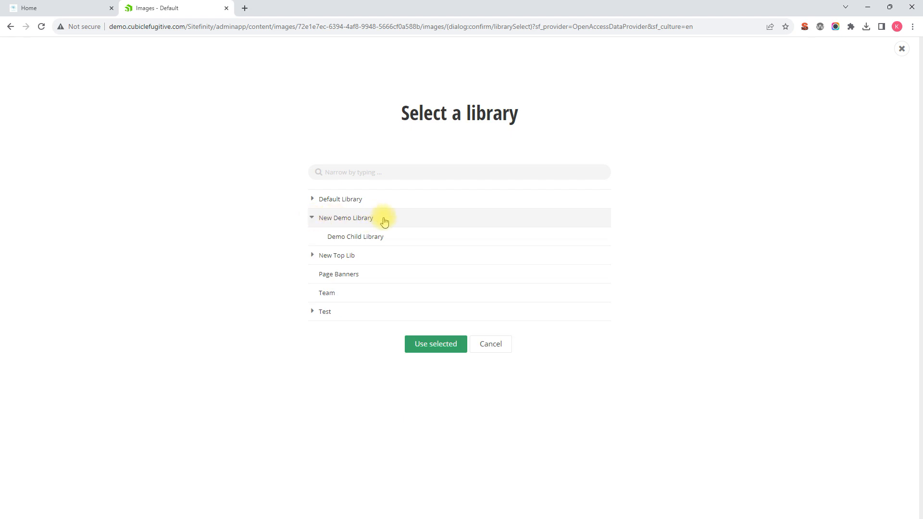
left_click(362, 243)
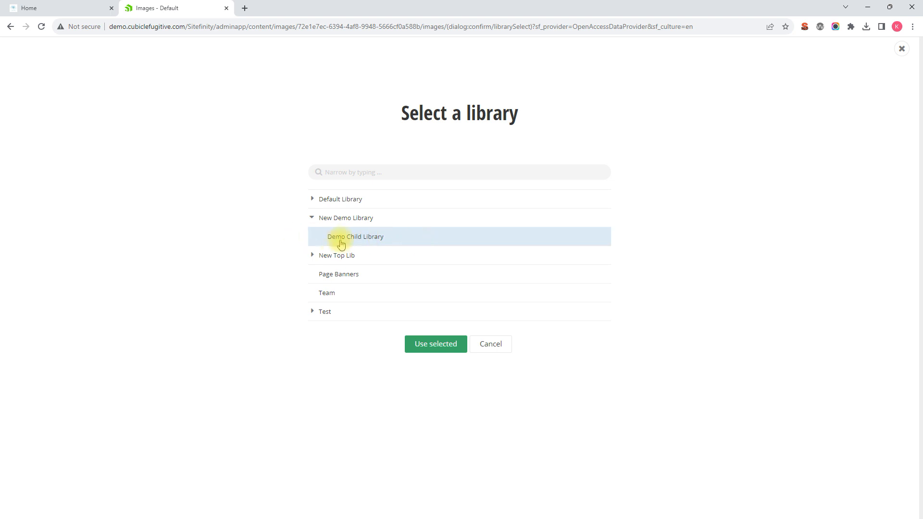
left_click(440, 352)
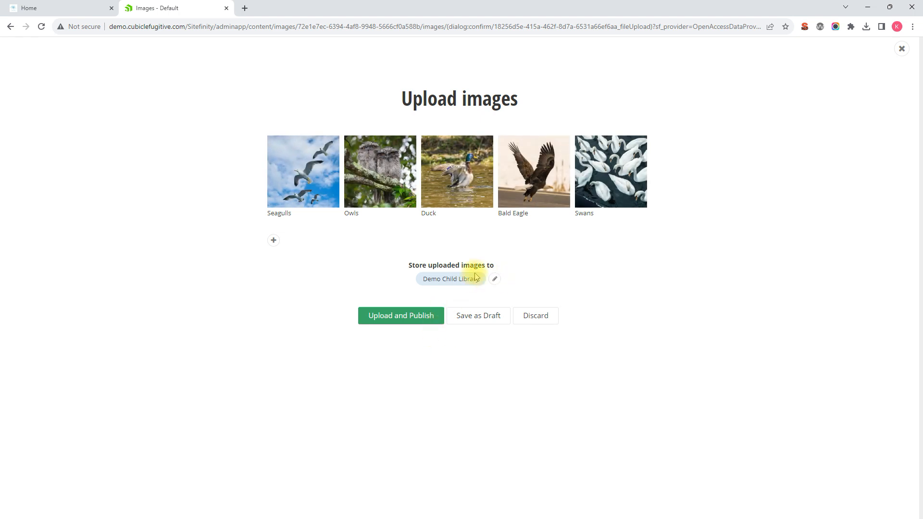
left_click(406, 315)
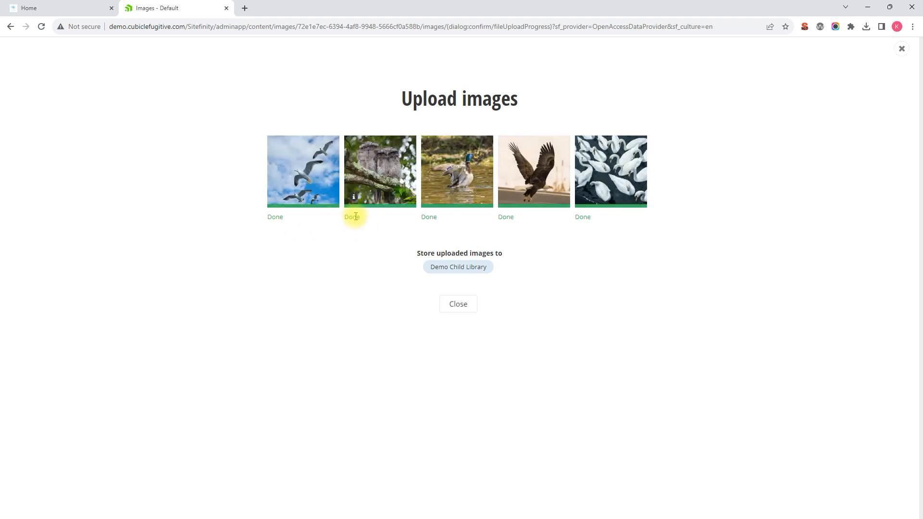
left_click(460, 309)
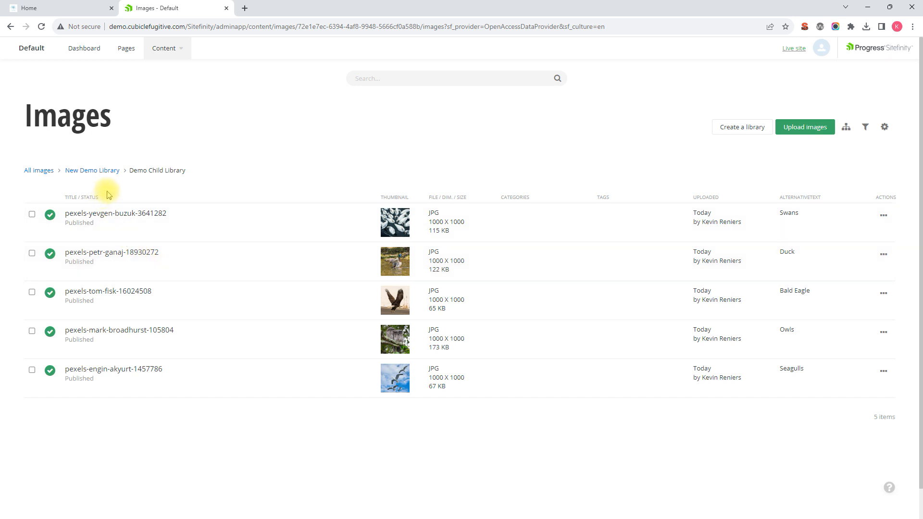
Step: Go up from Demo Child Library through New Demo Library to all image libraries, and reopen New Demo Library
left_click(90, 170)
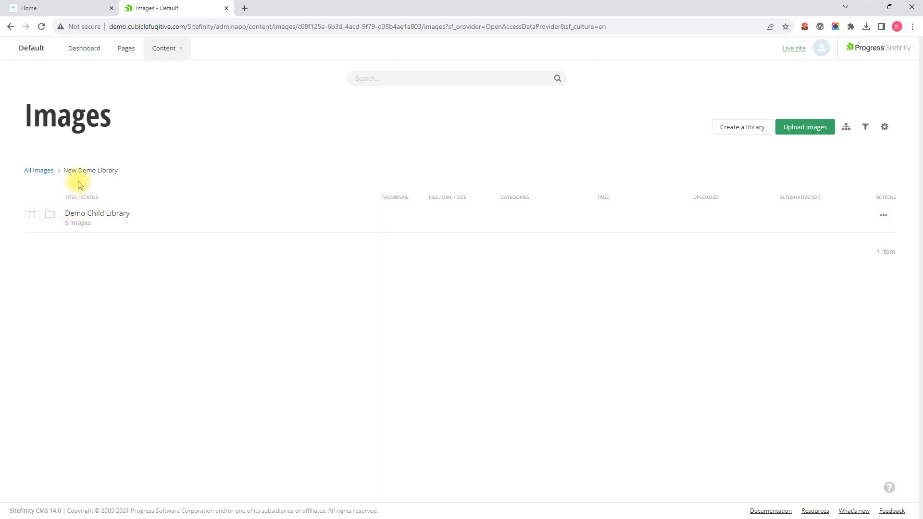
left_click(41, 172)
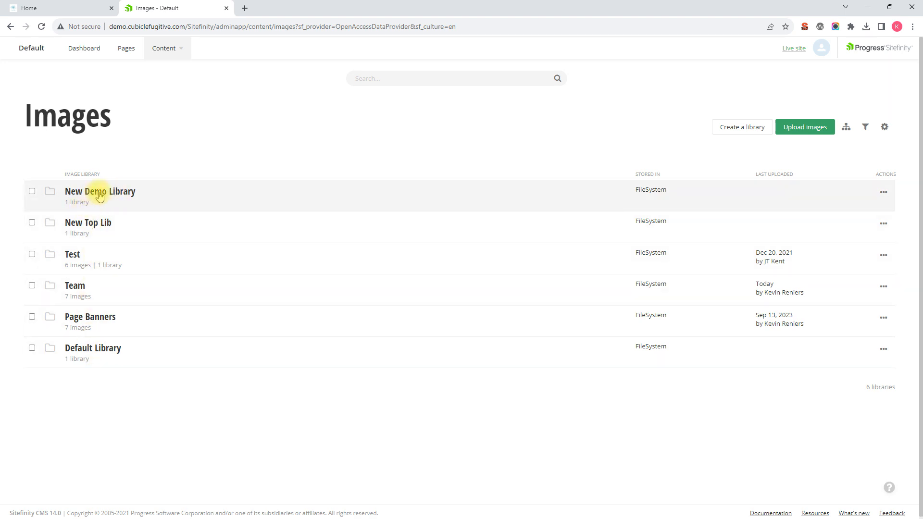
left_click(95, 190)
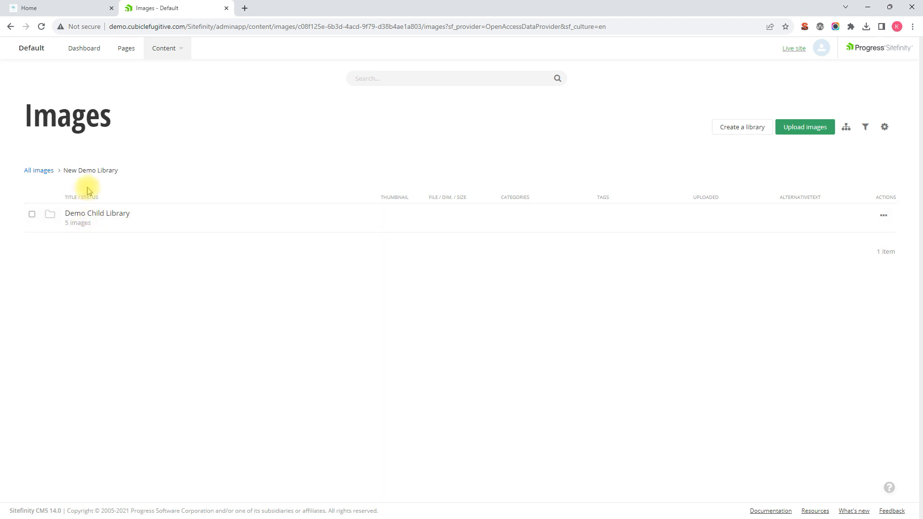